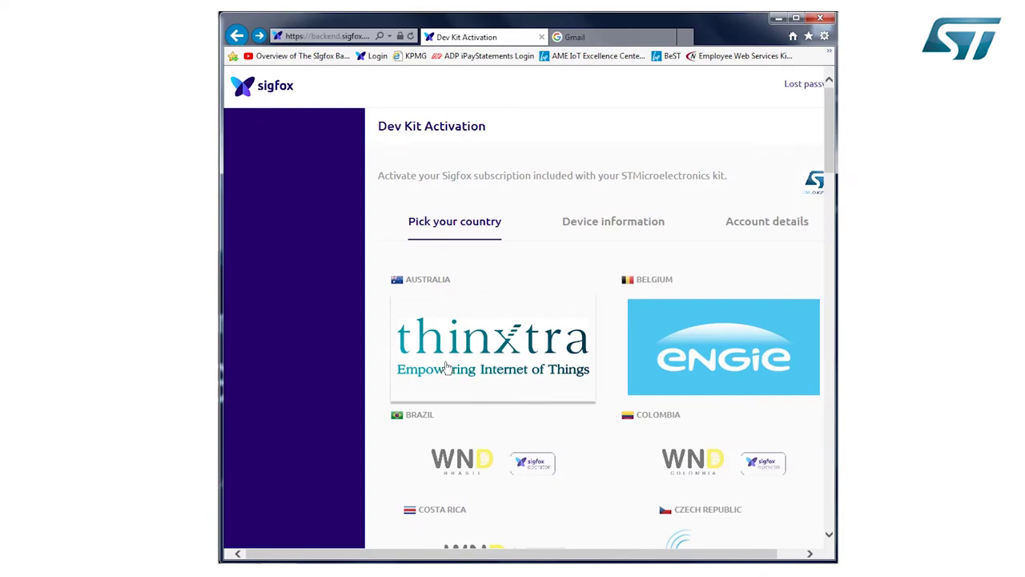
Scroll to United States of America and choose the Sigfox operator tile.
scroll(448, 369, down, 15)
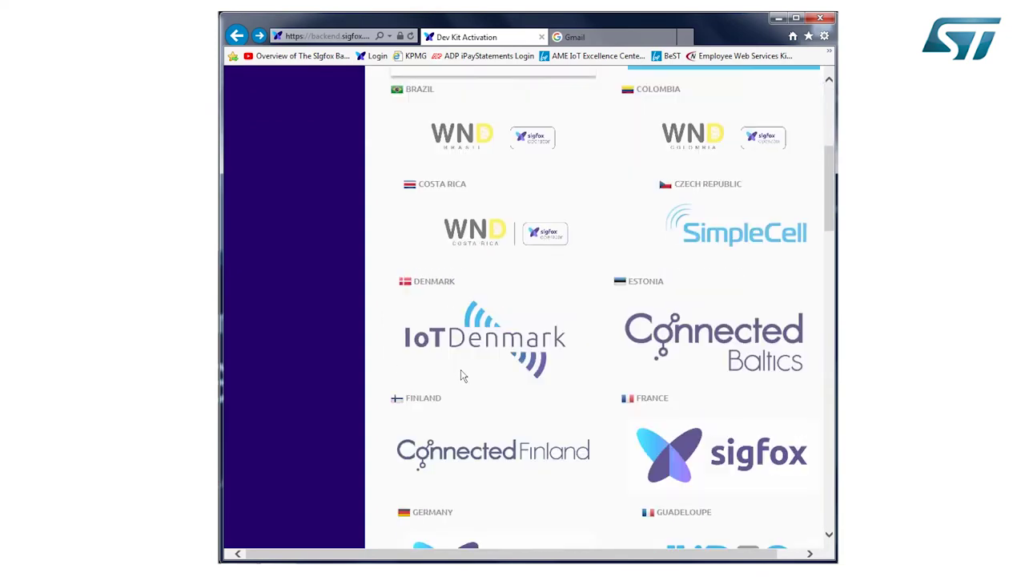
scroll(453, 369, down, 2)
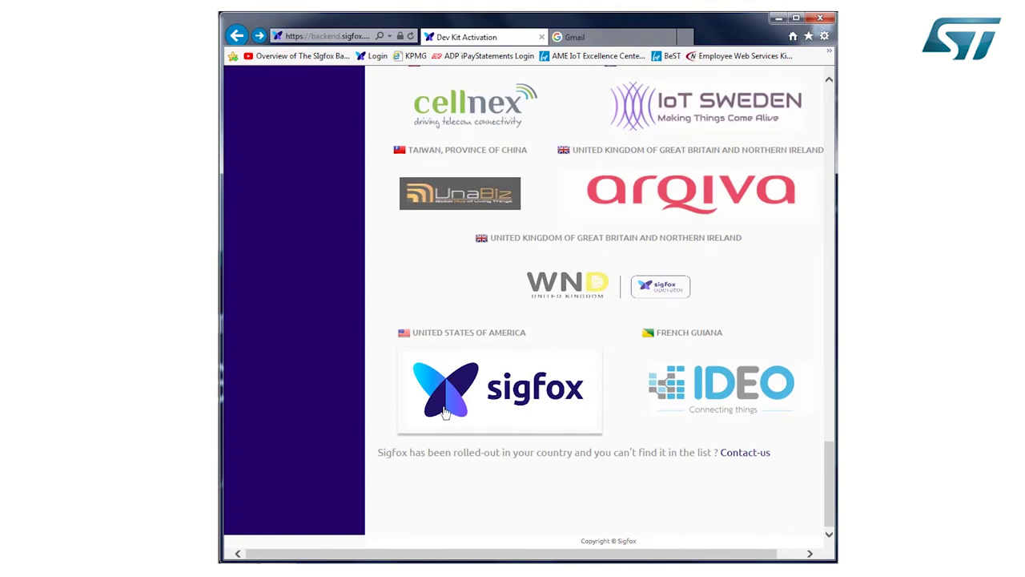
click(446, 411)
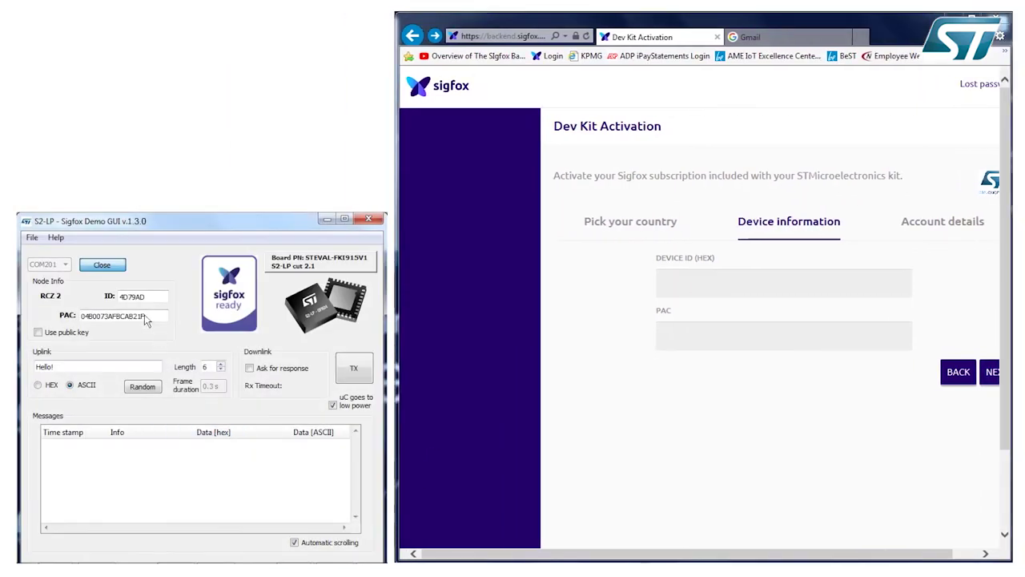
Copy device ID 4D79AD and the PAC from the kit GUI into the form, then continue.
double_click(136, 298)
key(ctrl+c)
click(737, 283)
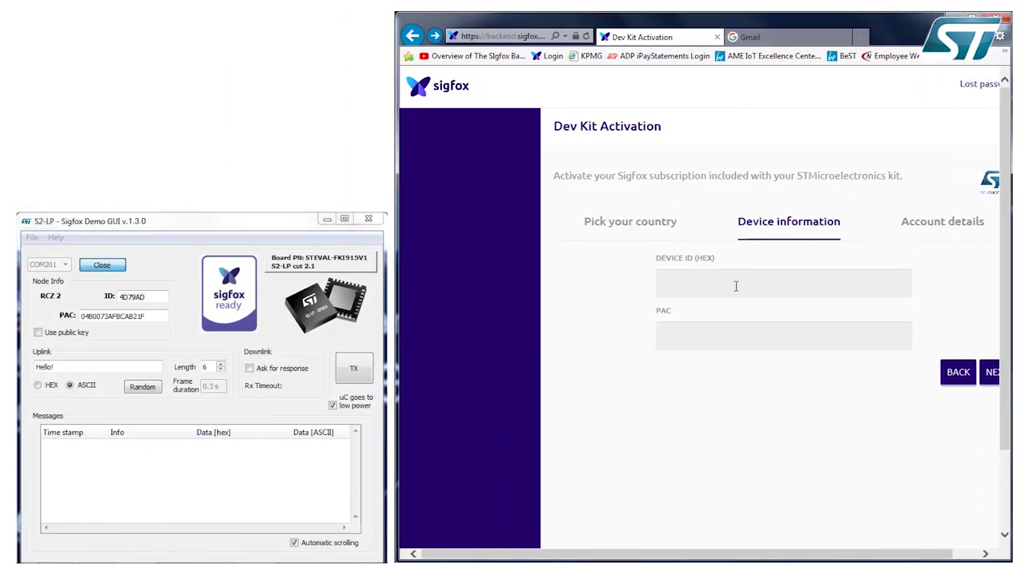
key(ctrl+v)
double_click(104, 317)
key(ctrl+c)
click(700, 332)
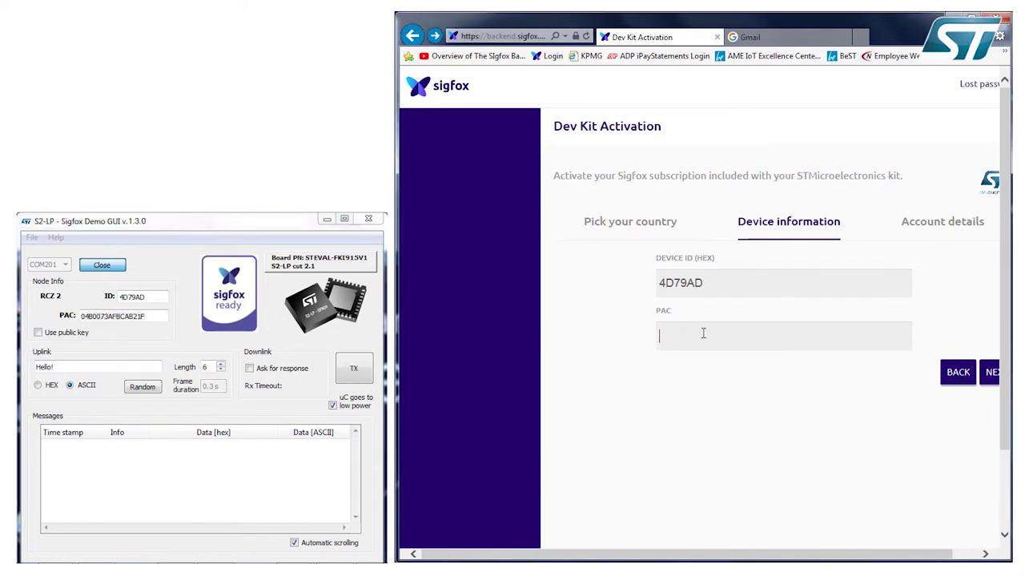
key(ctrl+v)
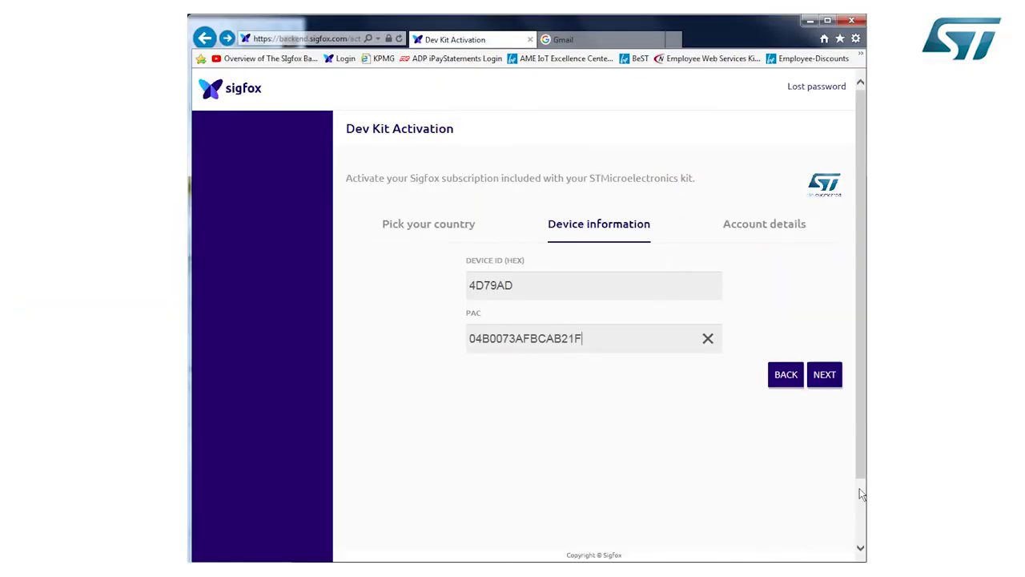
click(825, 375)
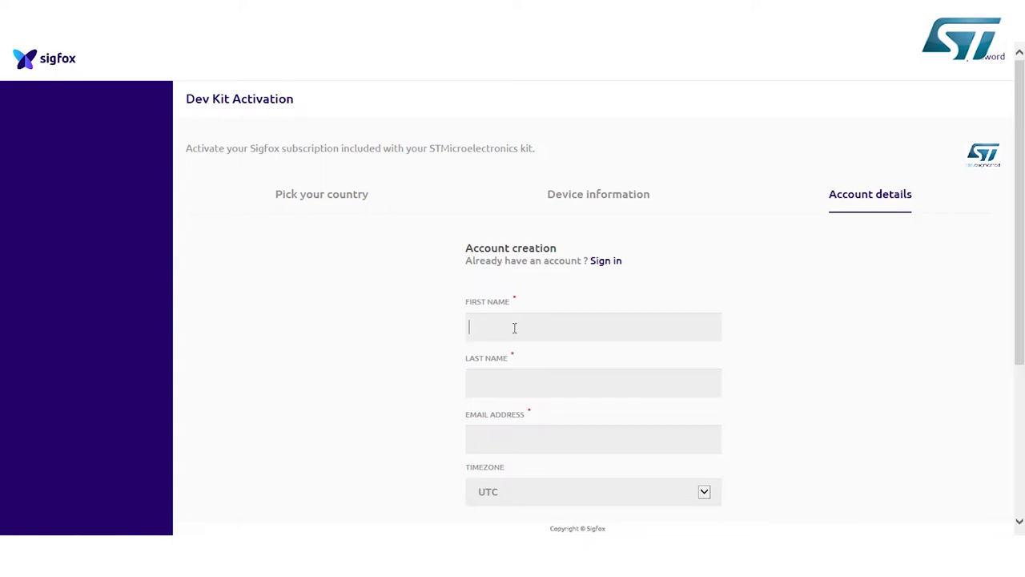
Enter the user's first name, last name and e-mail address in the account form.
click(489, 382)
click(488, 440)
key(ctrl+v)
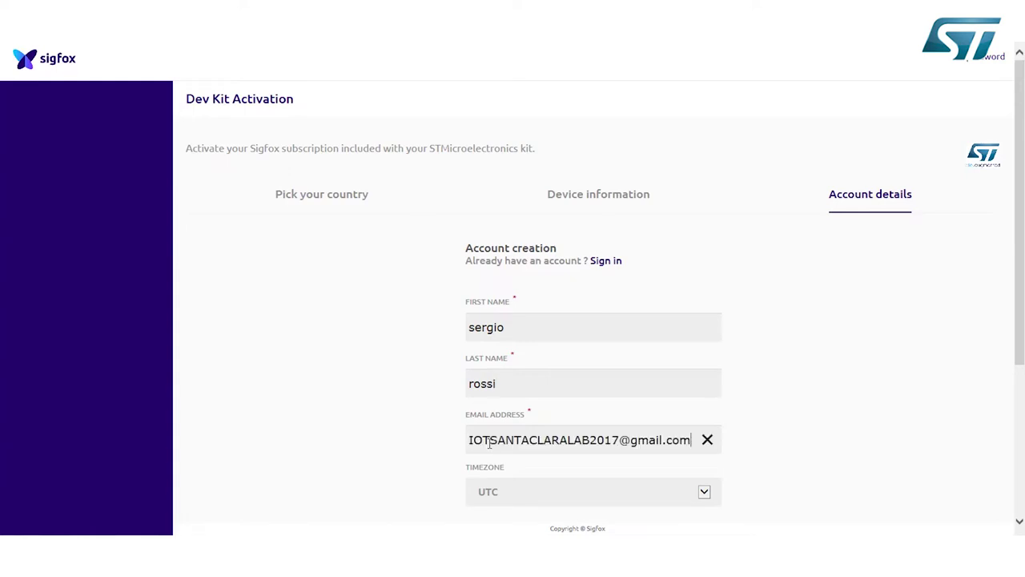
Set the timezone to America / Los Angeles and the company name to STM.
scroll(572, 446, down, 2)
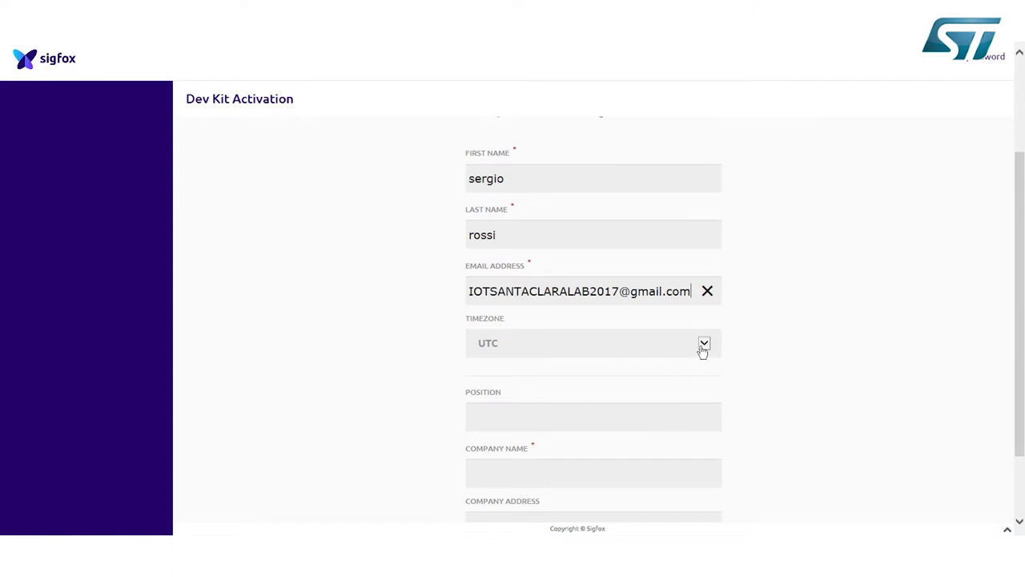
click(704, 344)
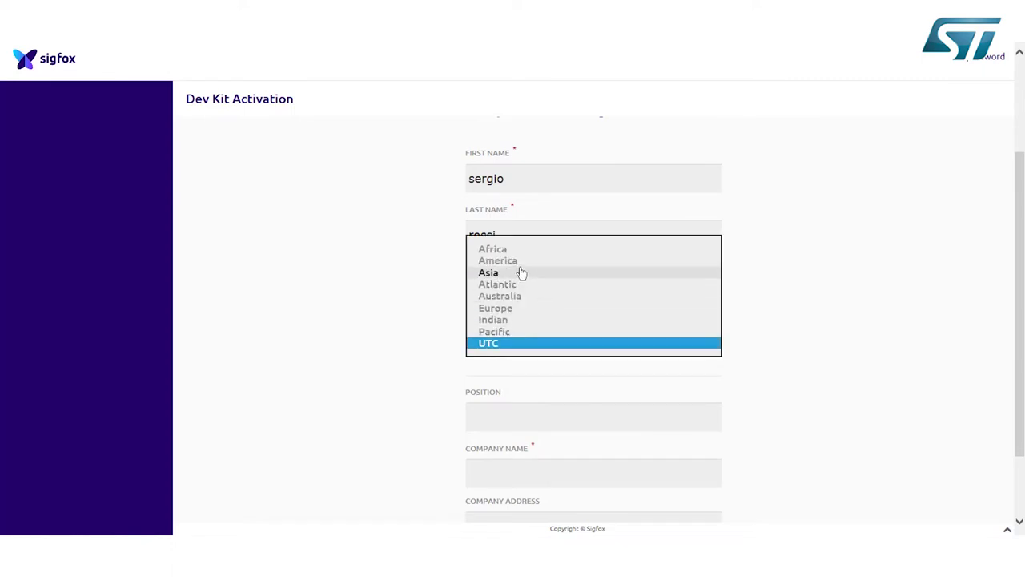
click(521, 266)
click(701, 346)
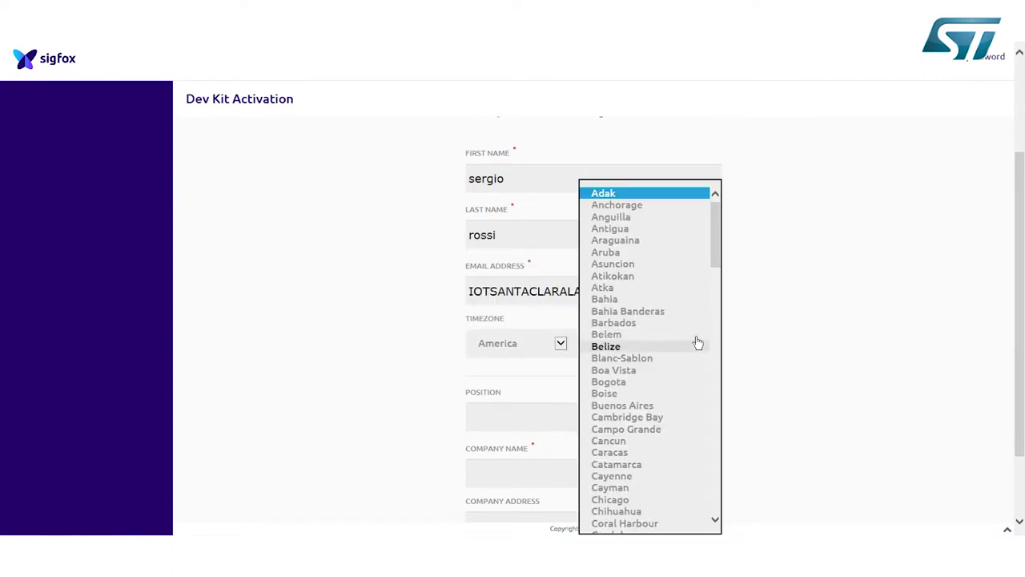
scroll(669, 398, down, 3)
scroll(669, 398, down, 12)
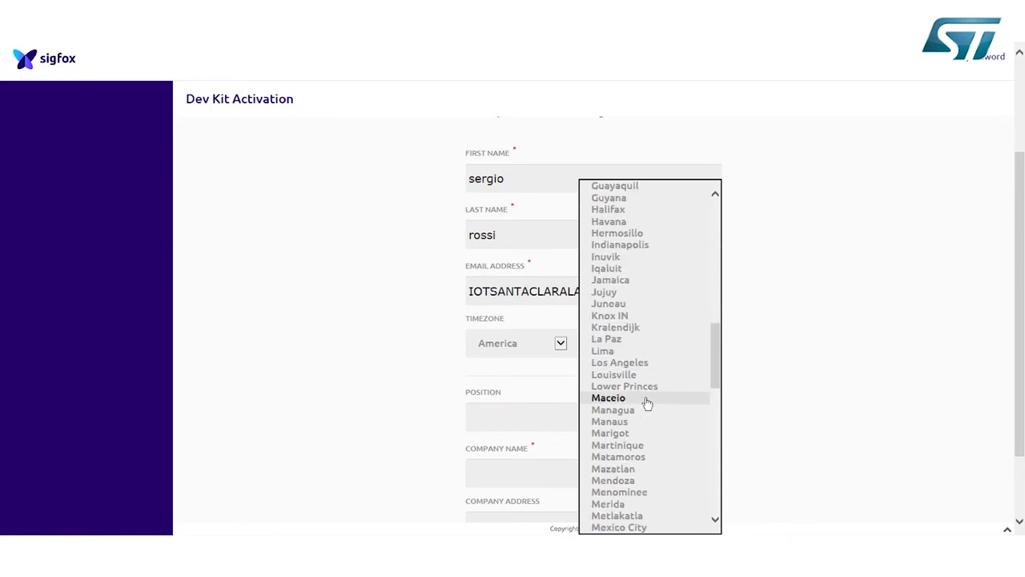
click(633, 363)
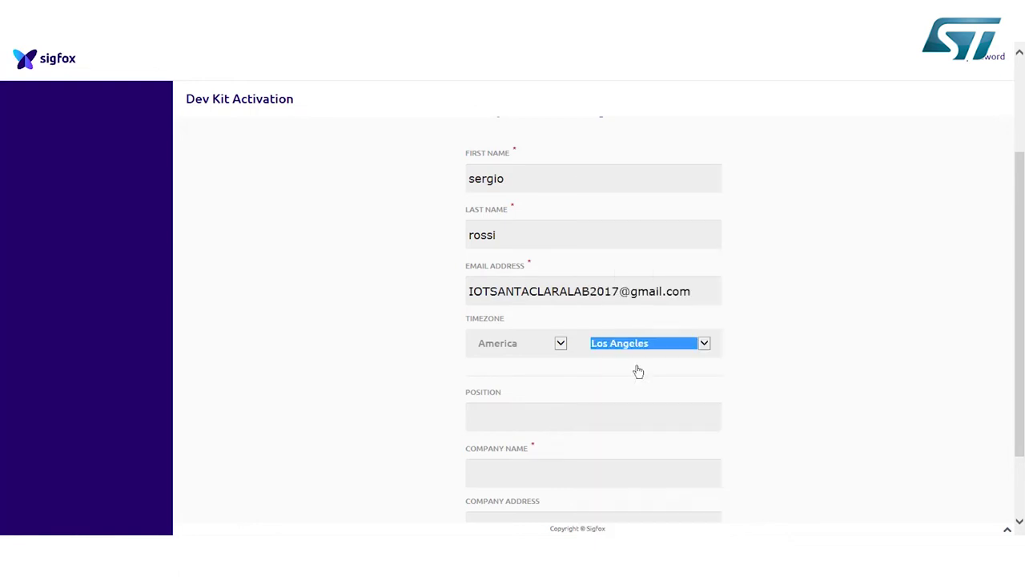
click(513, 471)
text(ST)
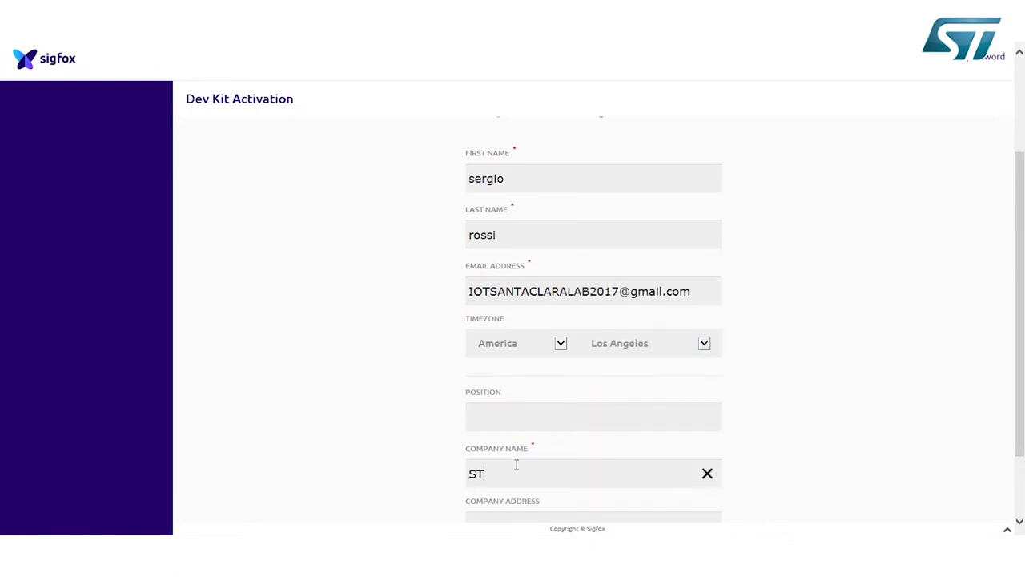
text(M)
scroll(630, 349, down, 2)
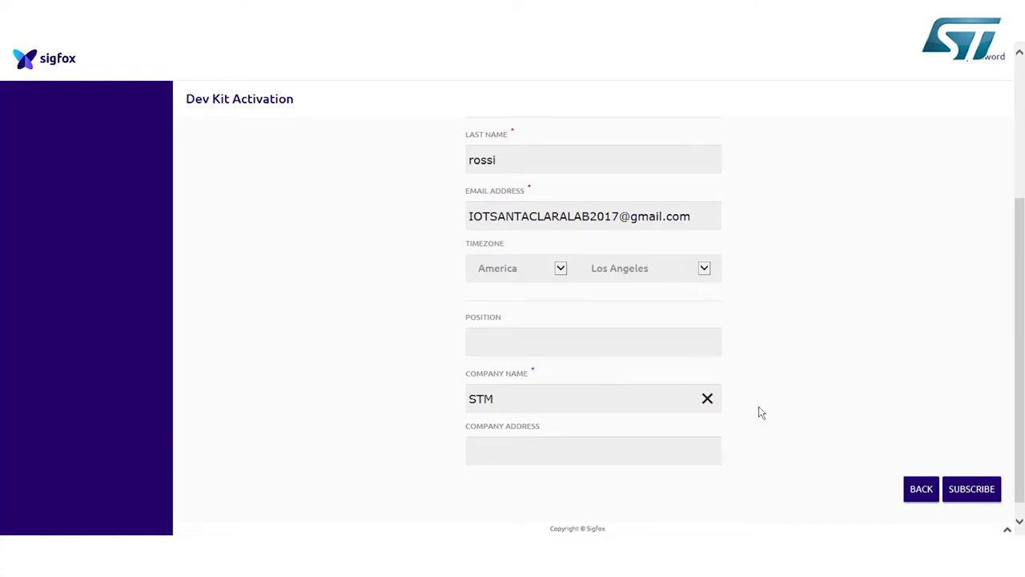
Submit the kit subscription with SUBSCRIBE and dismiss the cookie notice.
click(969, 497)
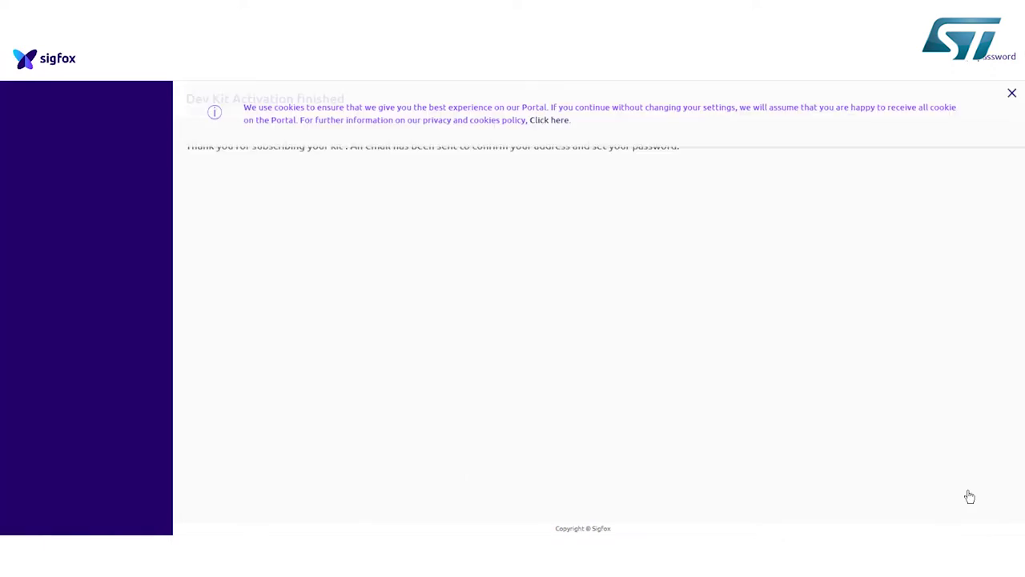
click(1012, 94)
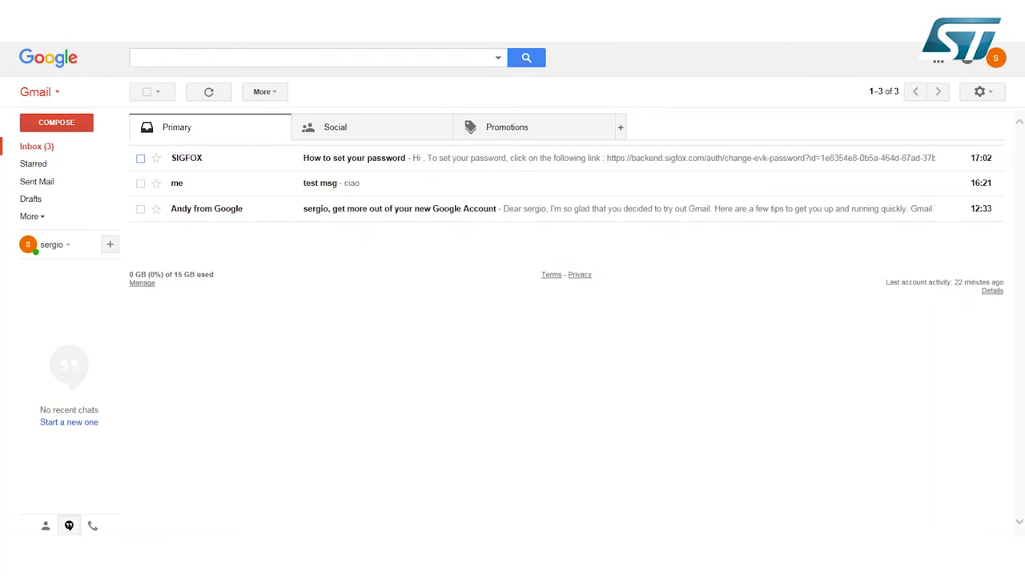
Open Sigfox's 'How to set your password' e-mail in Gmail and follow its link.
click(192, 162)
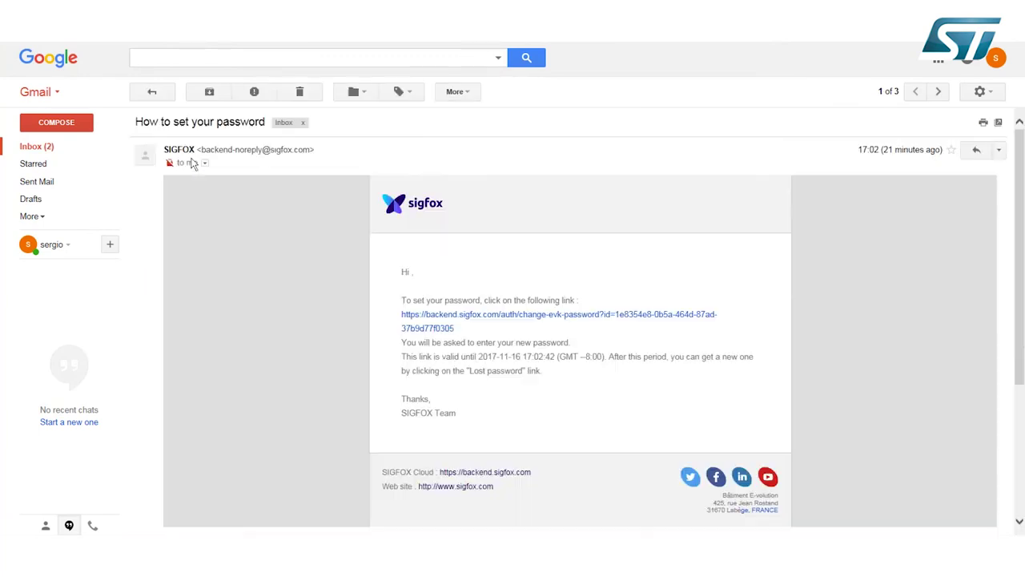
mouse_move(192, 164)
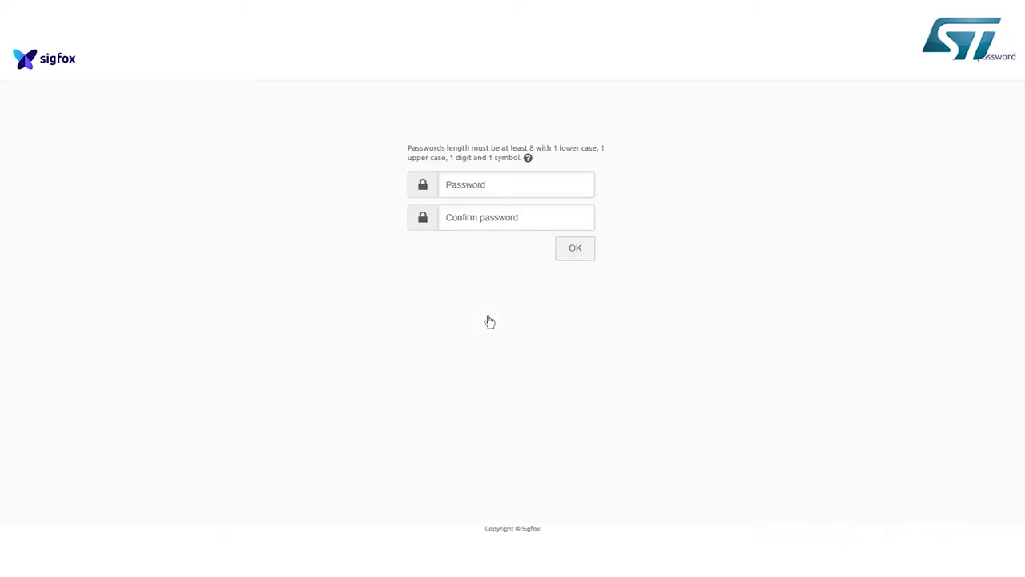
Enter the new password in both Password and Confirm password fields and save it.
click(473, 186)
key(ctrl+v)
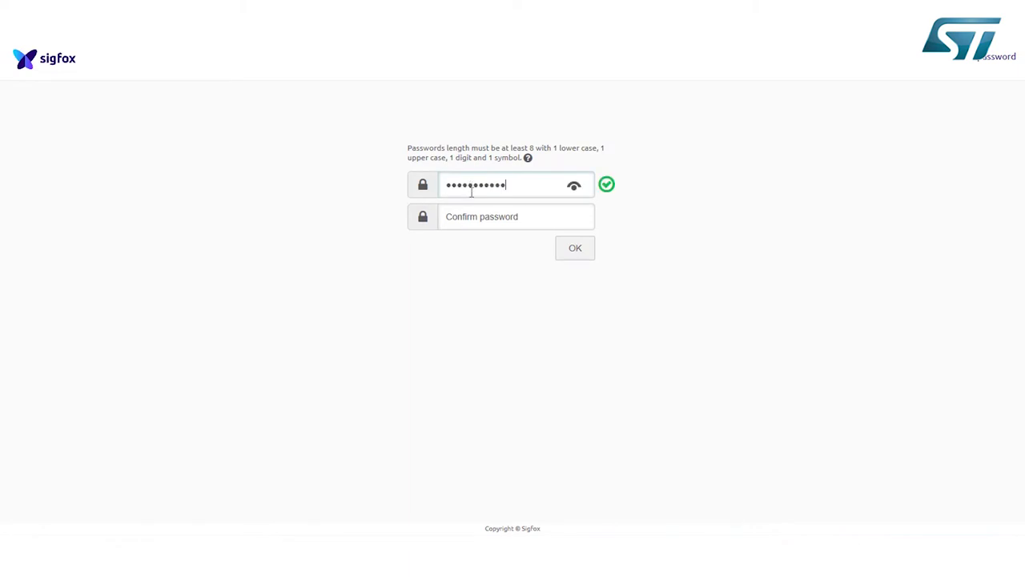
click(467, 215)
key(ctrl+v)
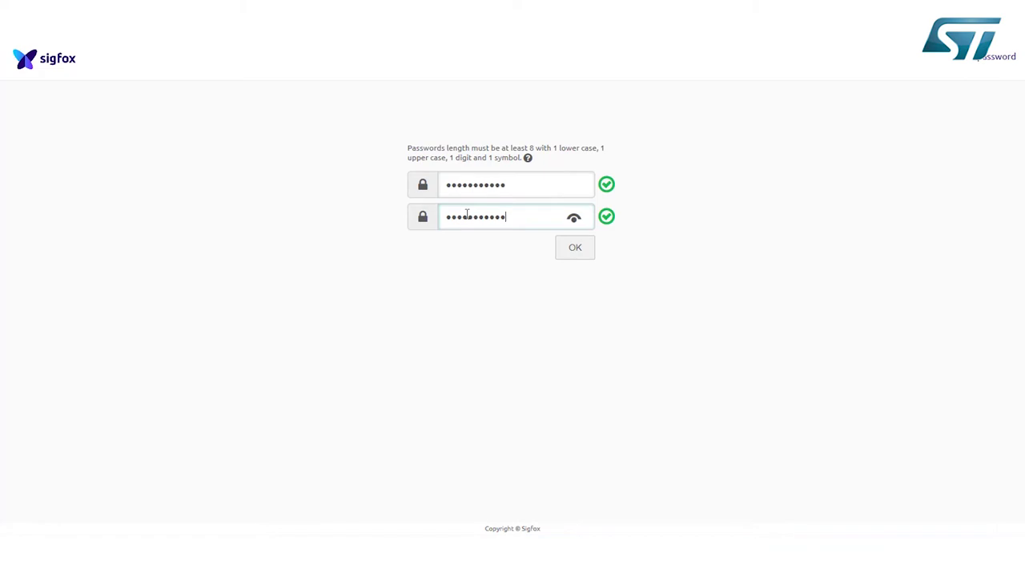
click(576, 249)
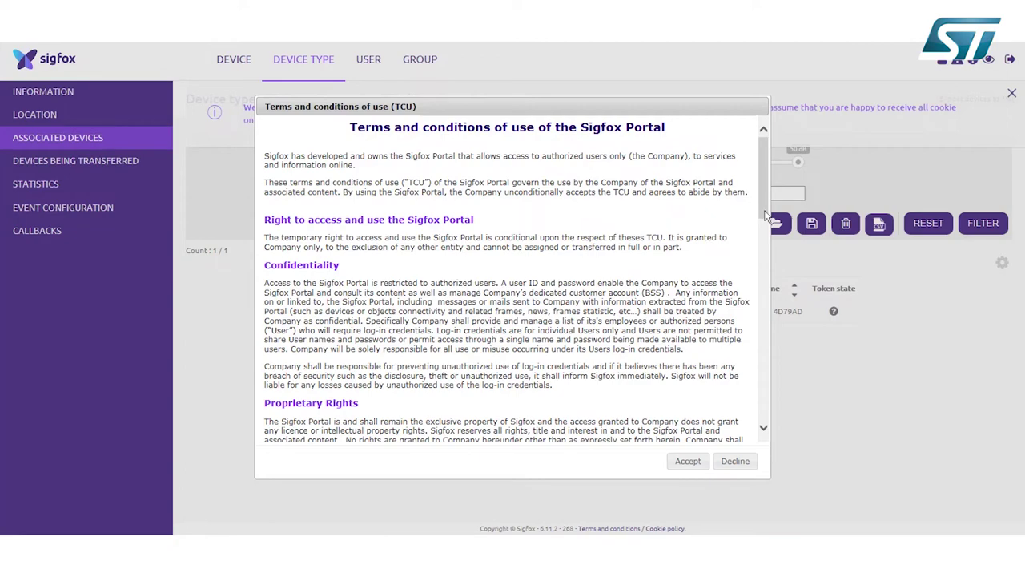
Scroll to the end of the terms, accept them, and go to the device list.
scroll(761, 266, down, 3)
scroll(761, 266, down, 15)
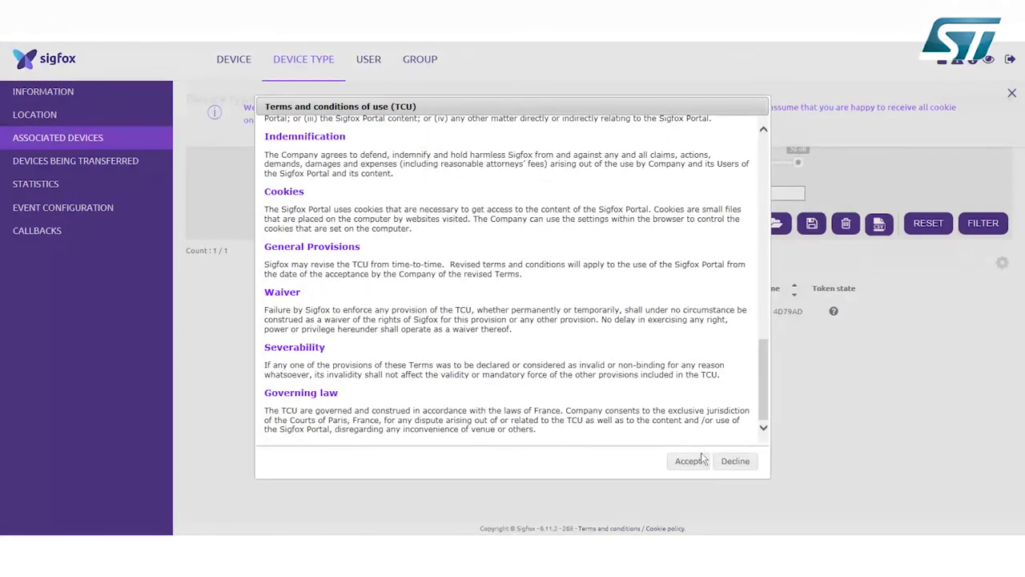
click(687, 461)
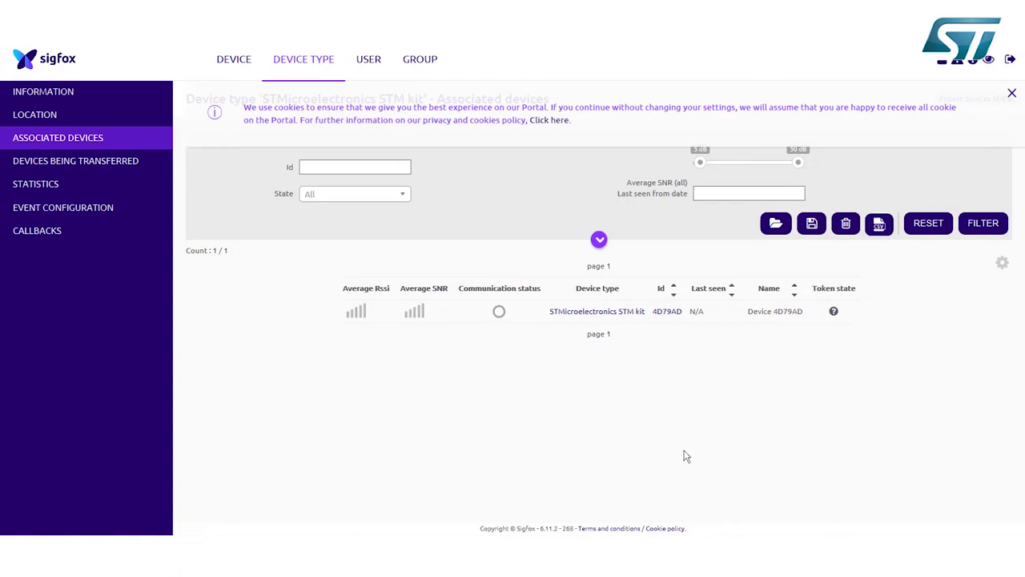
click(225, 64)
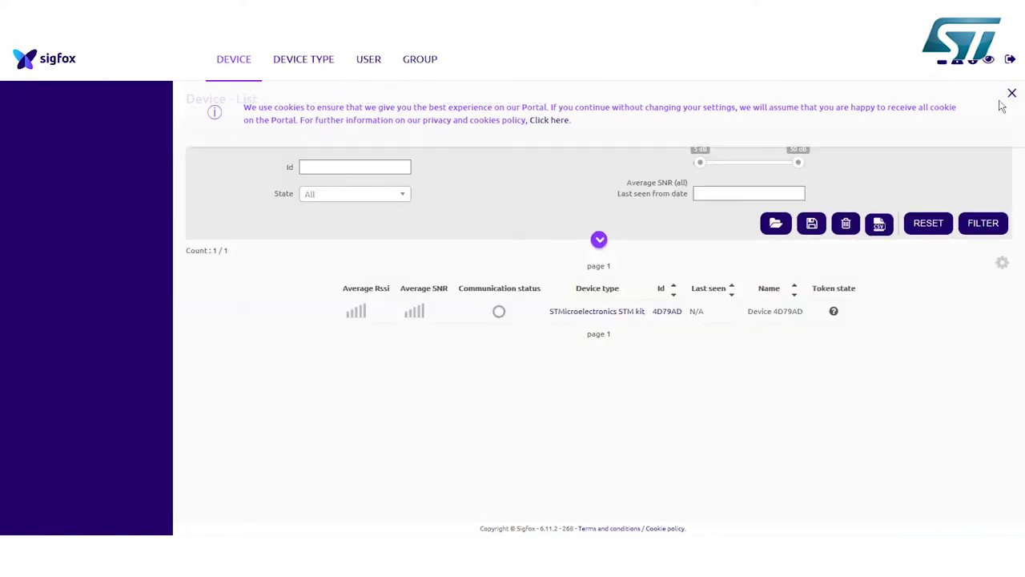
Dismiss the cookie notice and open device 4D79AD's Messages page.
click(1012, 94)
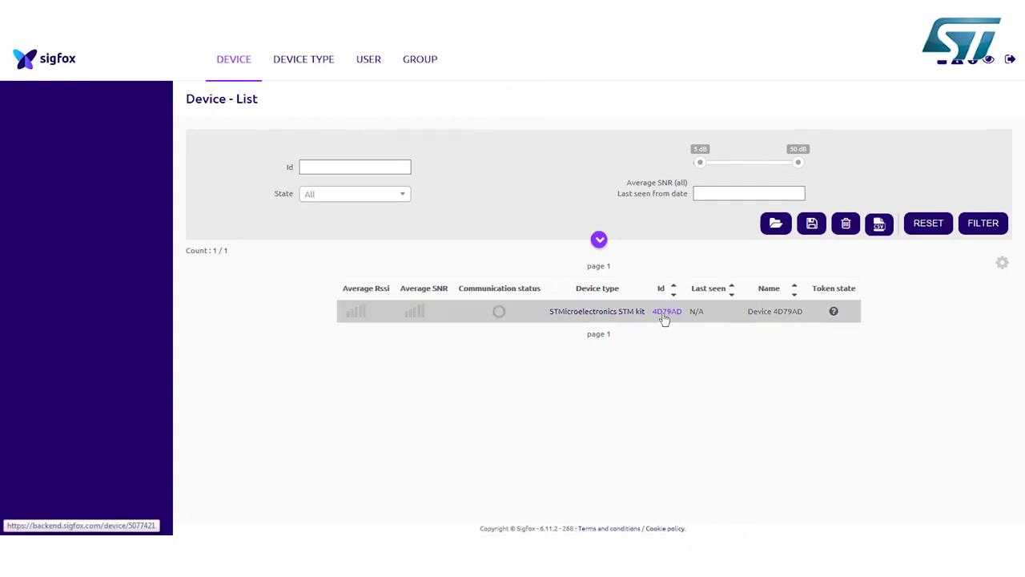
click(664, 314)
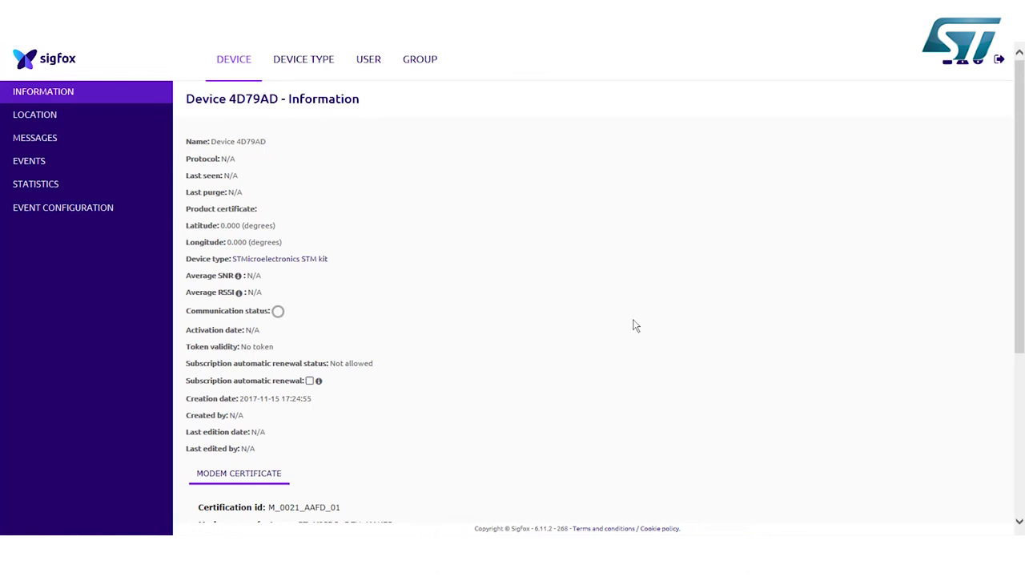
click(46, 144)
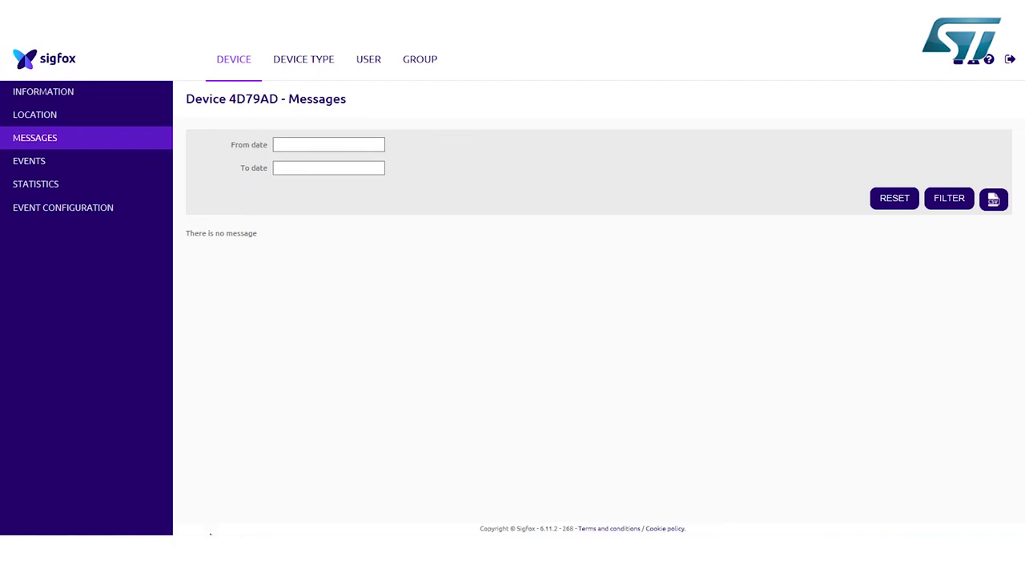
Switch to the S2-LP Sigfox Demo GUI window with Alt+Tab.
key(alt+Tab)
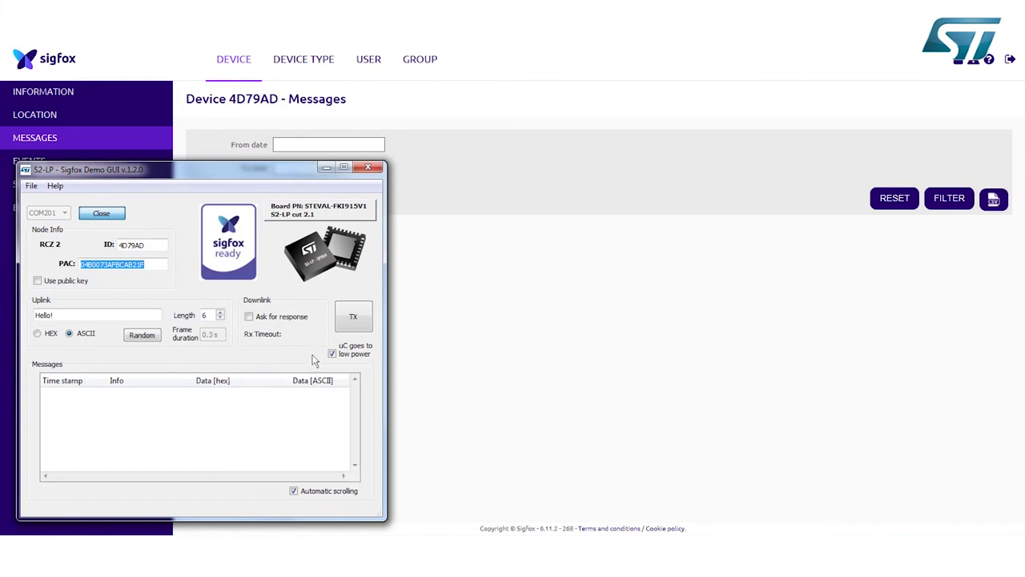
Transmit the 'Hello!' uplink with TX, then minimize the demo GUI window.
click(343, 322)
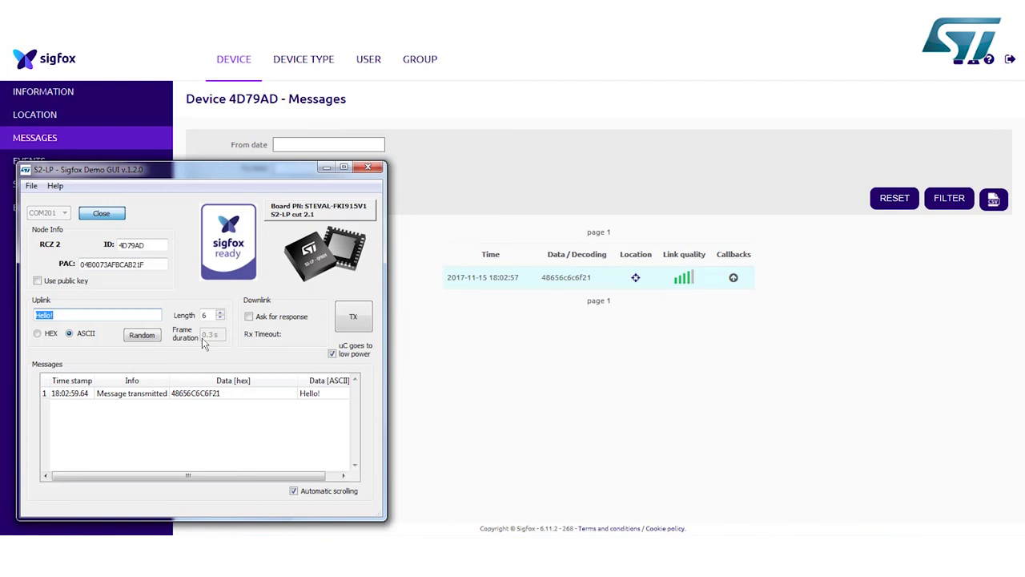
click(326, 168)
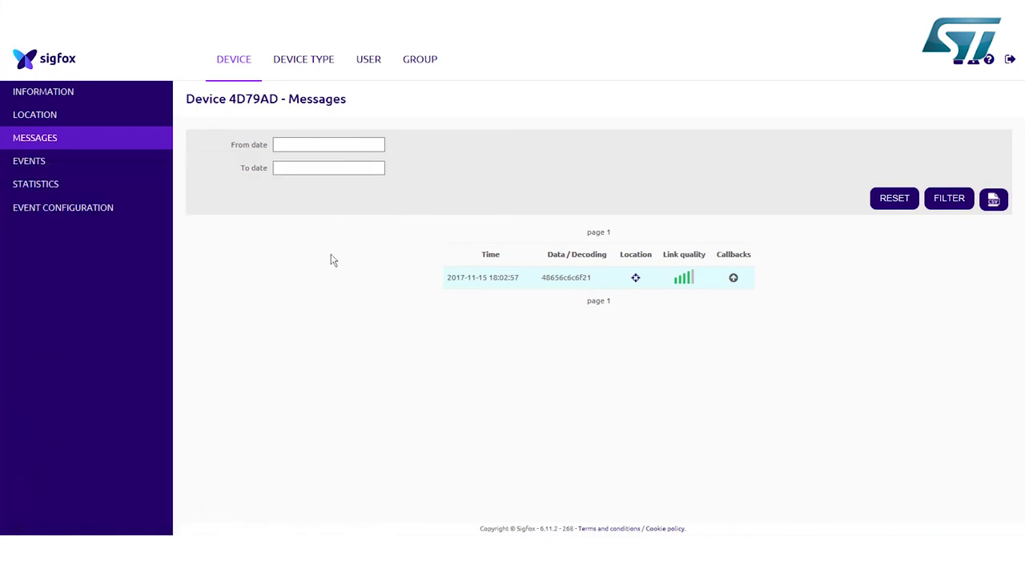